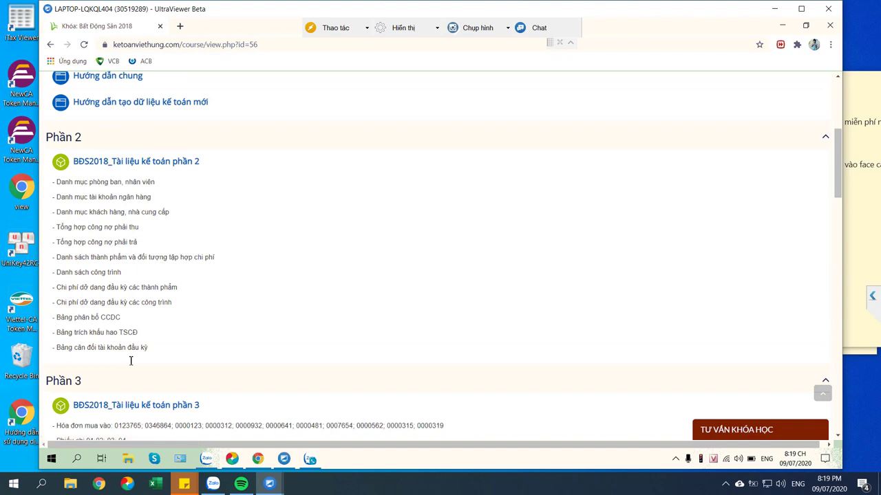
# Open the BĐS2018_Tài liệu kế toán phần 2 lesson materials on the Việt Hưng site
pyautogui.scroll(1, 129, 358)
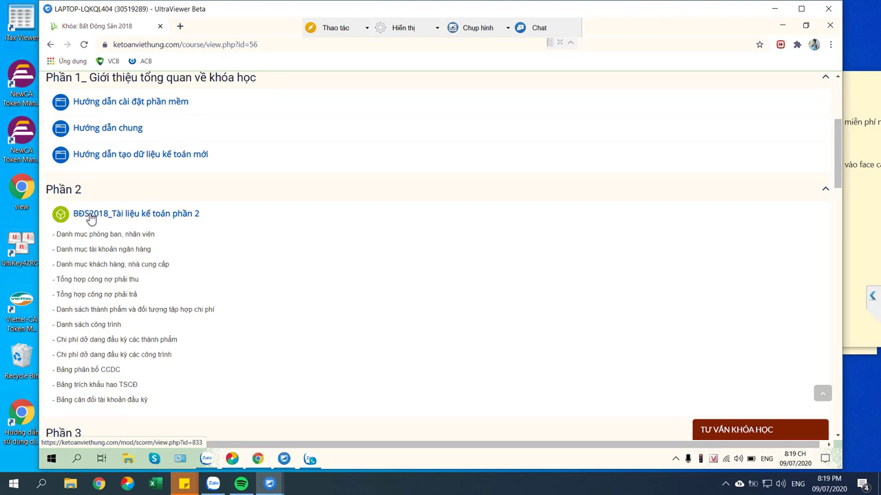
pyautogui.click(155, 217)
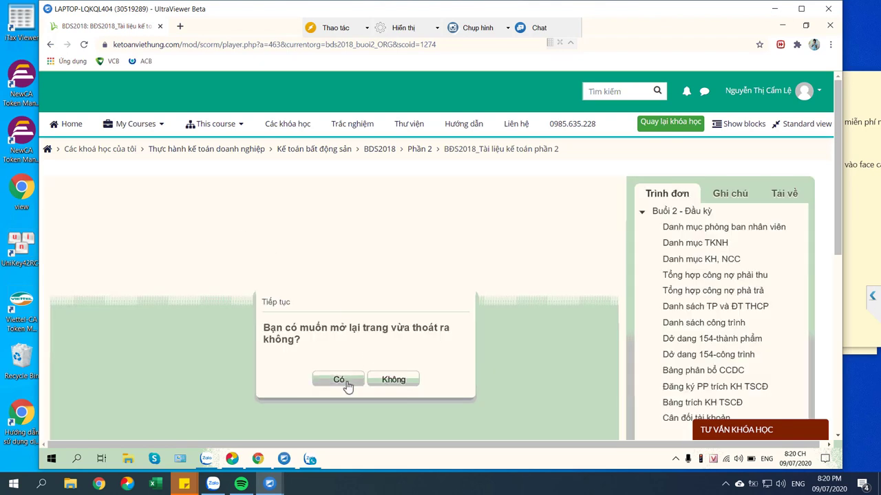
# Resume the materials at the Cân đối tài khoản trial balance page, then head to MISA SME.NET 2019
pyautogui.click(351, 382)
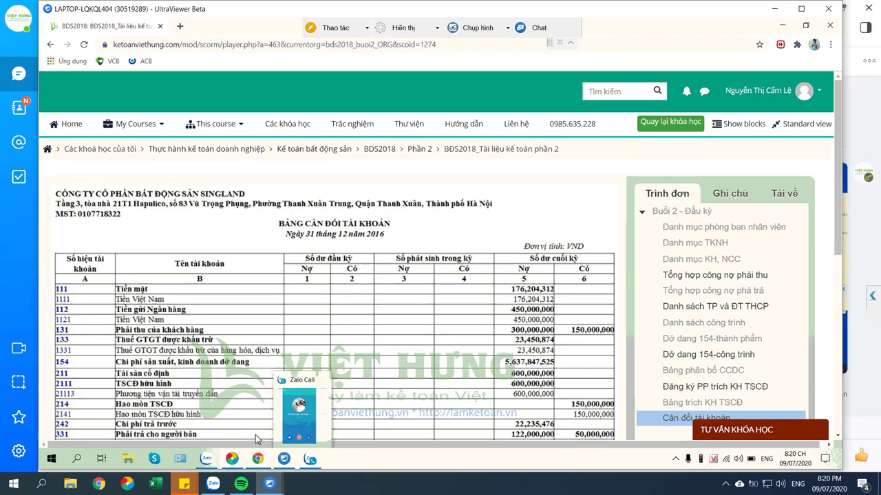
pyautogui.moveTo(236, 461)
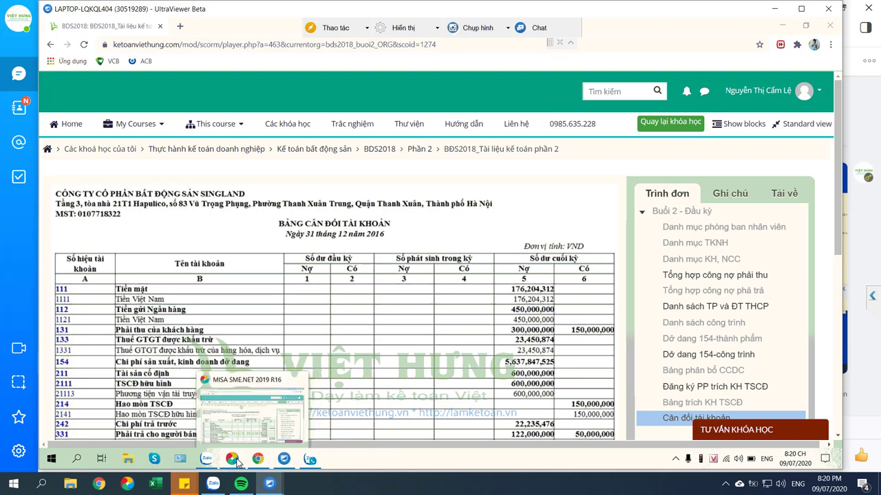
# Switch to MISA SME.NET 2019 and launch the Tạo mới dữ liệu kế toán wizard
pyautogui.click(251, 425)
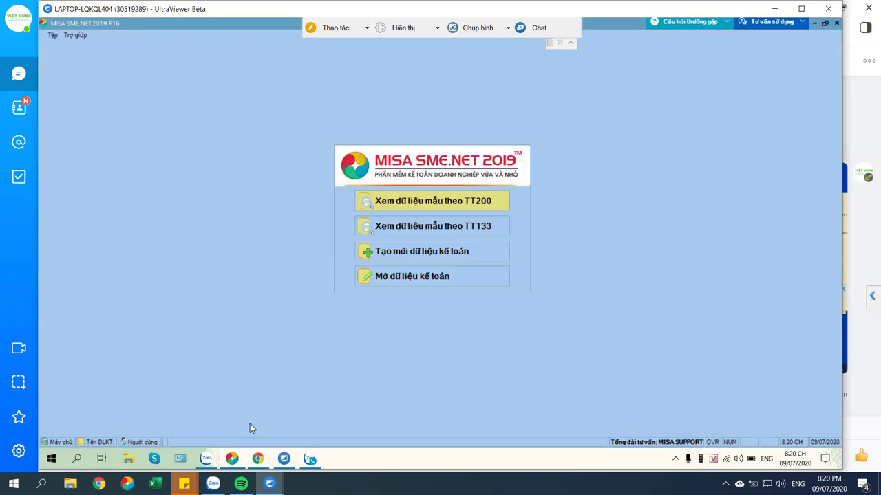
pyautogui.moveTo(255, 462)
pyautogui.click(437, 262)
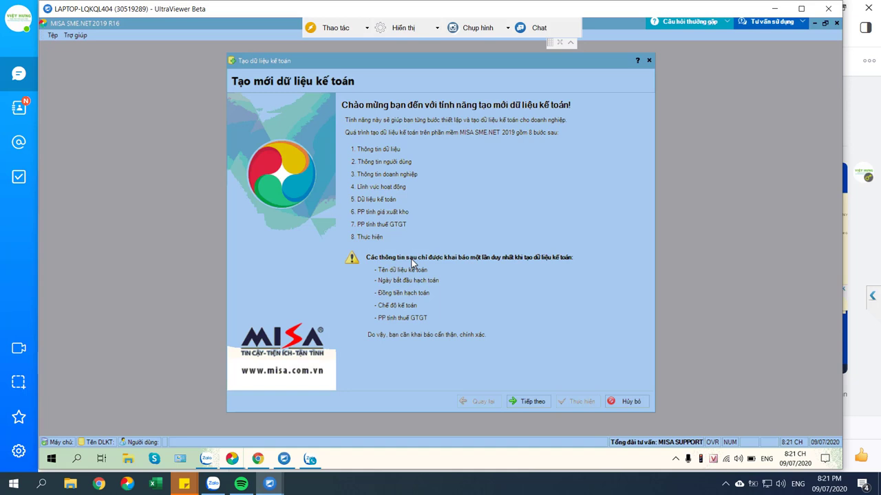
# Name the new accounting data 'HKT BDS' and continue to the Thông tin người dùng step
pyautogui.click(530, 402)
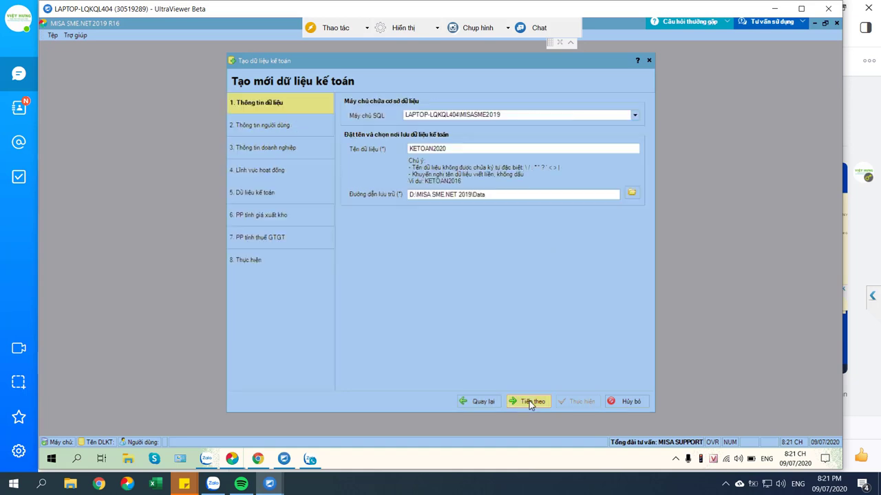
pyautogui.doubleClick(460, 150)
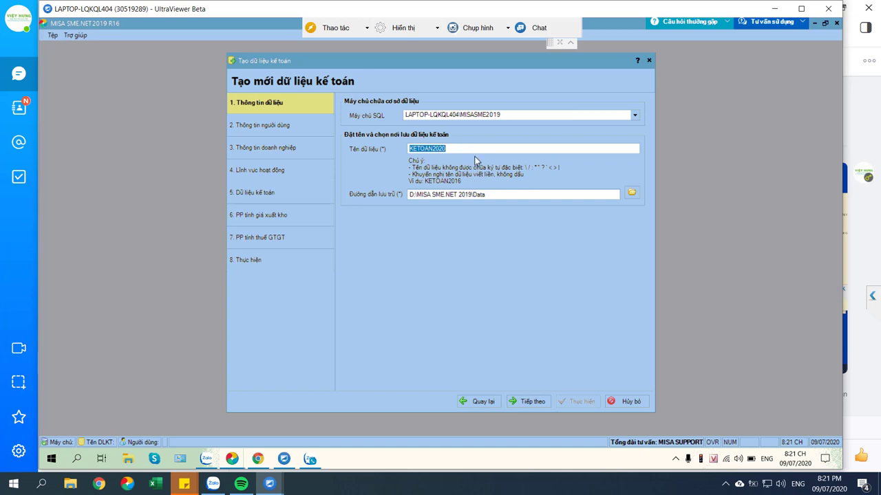
pyautogui.write('HKD')
pyautogui.press('BackSpace')
pyautogui.press('BackSpace')
pyautogui.write('KT')
pyautogui.press('capslock')
pyautogui.write('BDS')
pyautogui.click(538, 403)
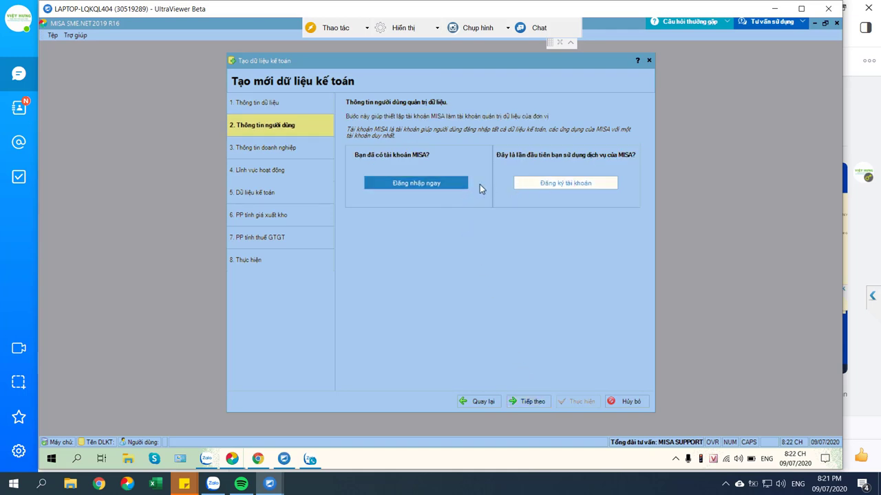
# Choose Đăng nhập ngay to sign in with an existing MISA account
pyautogui.click(442, 188)
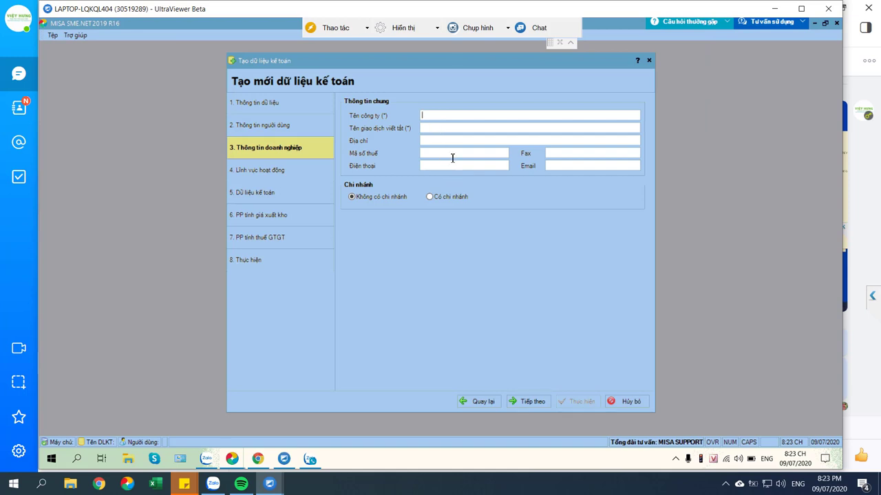
# Enter the company name CT CP TĐ Địa Ốc Kim Tinh with abbreviation KTG
pyautogui.write('cty cp')
pyautogui.press('BackSpace')
pyautogui.press('BackSpace')
pyautogui.press('BackSpace')
pyautogui.press('BackSpace')
pyautogui.press('BackSpace')
pyautogui.press('BackSpace')
pyautogui.press('BackSpace')
pyautogui.write('Cty')
pyautogui.press('BackSpace')
pyautogui.press('BackSpace')
pyautogui.write('T')
pyautogui.write(' CP TD')
pyautogui.write(' Đia')
pyautogui.write(' Oc')
pyautogui.write(' Kim Tinh')
pyautogui.press('Tab')
pyautogui.write('KTG')
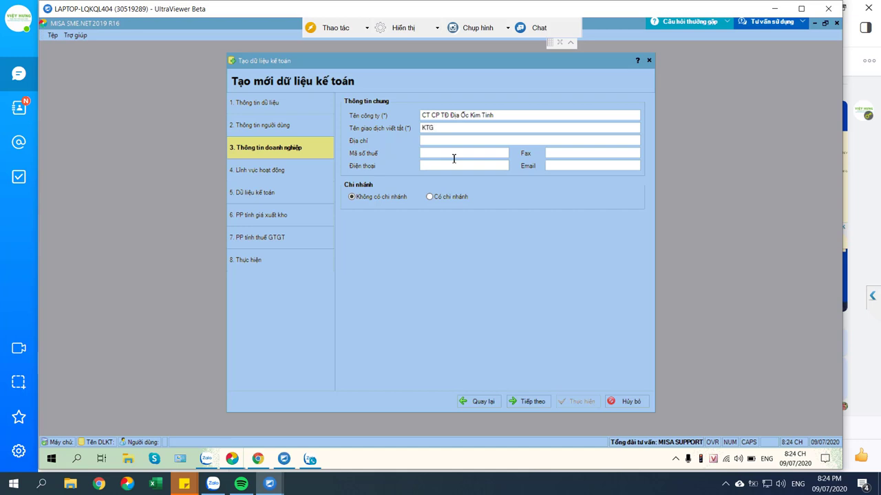
# Fill in the company's Địa chỉ and Mã số thuế fields
pyautogui.press('Tab')
pyautogui.write('Nguyễn ')
pyautogui.write('Văn t/')
pyautogui.press('BackSpace')
pyautogui.press('BackSpace')
pyautogui.press('BackSpace')
pyautogui.write('Trôic')
pyautogui.press('BackSpace')
pyautogui.write(', P8, Phú Nhuận, TP.HCM0')
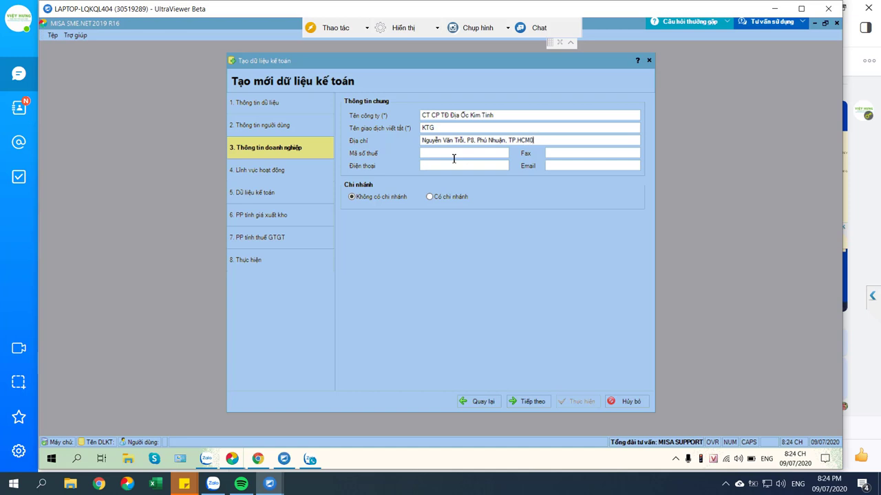
pyautogui.press('Tab')
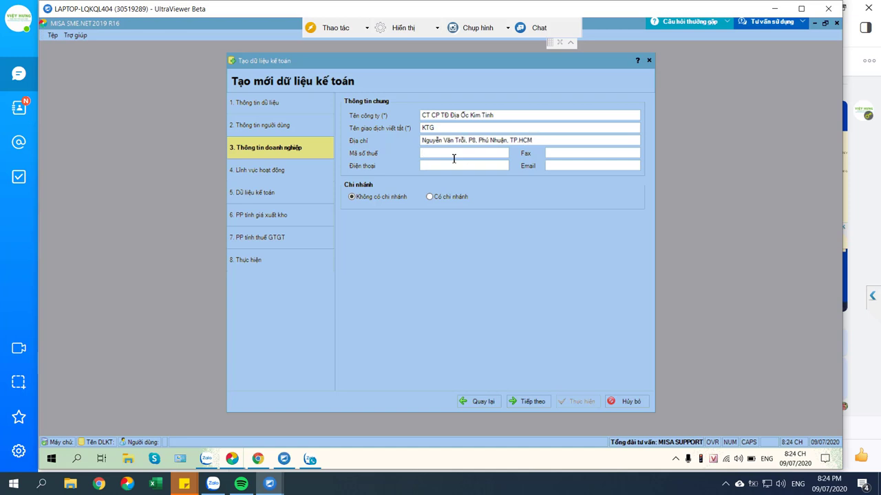
# Mark the business as also Sản xuất, xây lắp and advance to the Dữ liệu kế toán step
pyautogui.press('Return')
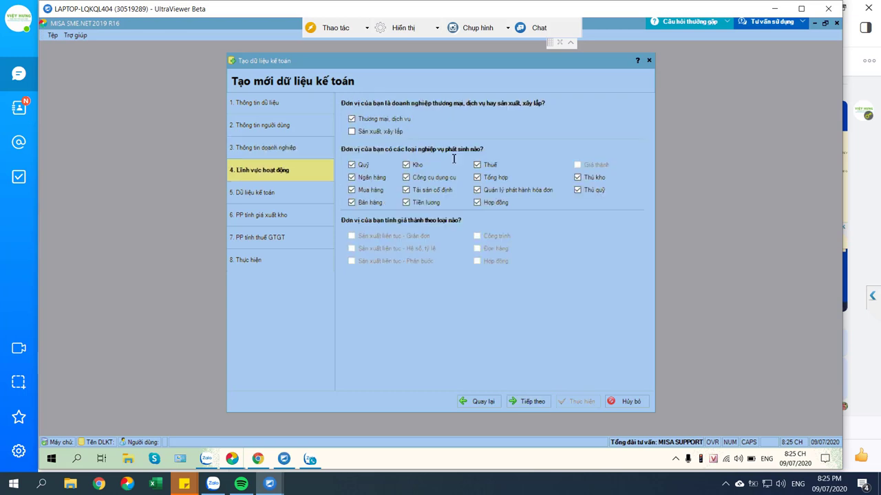
pyautogui.press('space')
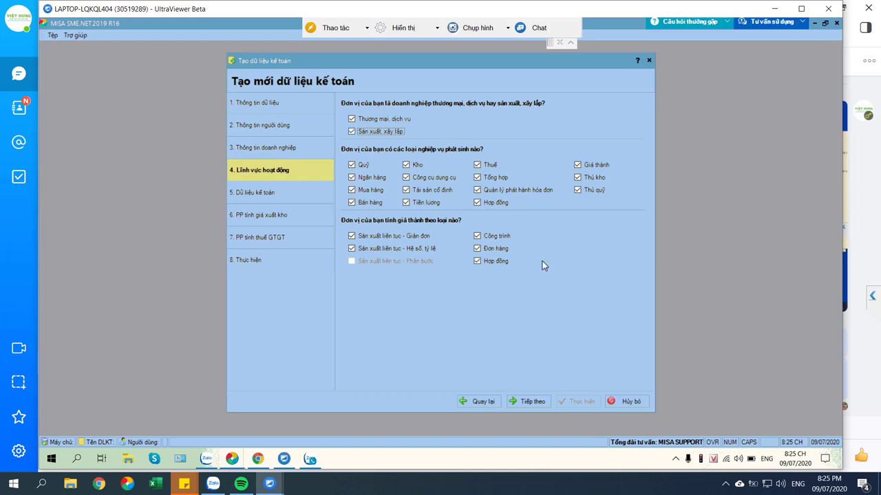
pyautogui.click(543, 401)
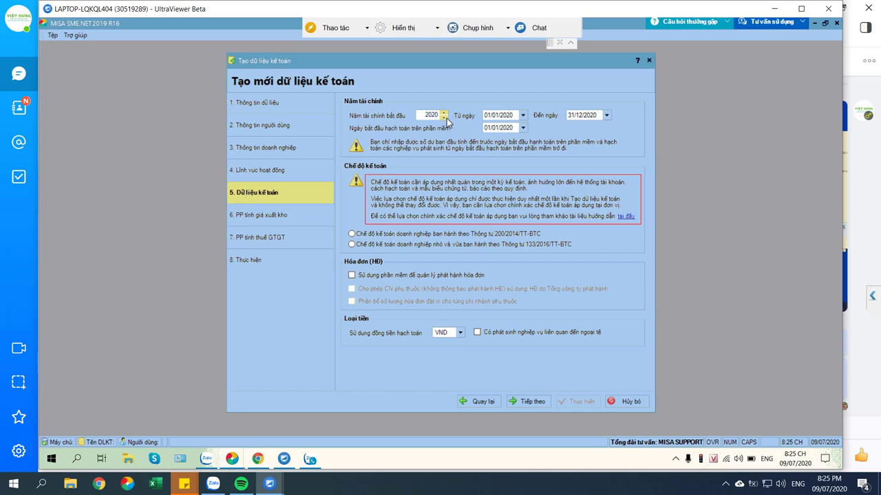
# Set the starting fiscal year to 2018 and the bookkeeping start date to 01/01/2018
pyautogui.click(445, 119)
pyautogui.click(445, 119)
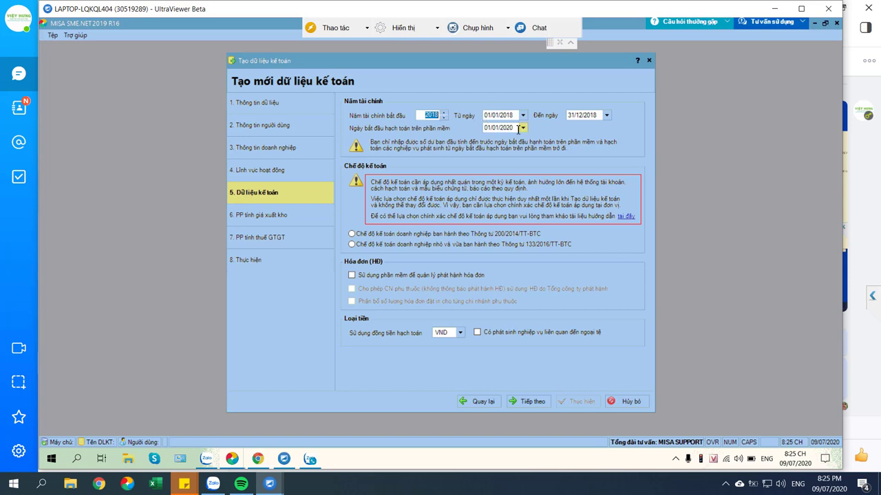
pyautogui.click(518, 128)
pyautogui.press('BackSpace')
pyautogui.press('BackSpace')
pyautogui.write('18')
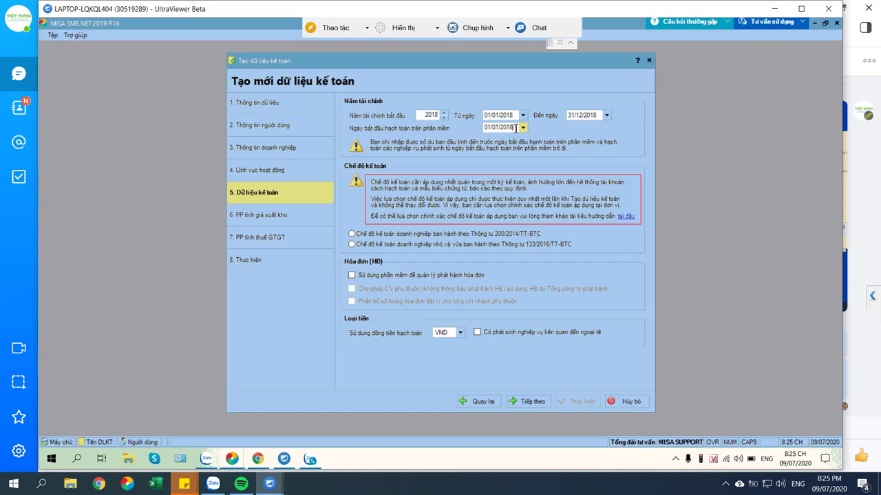